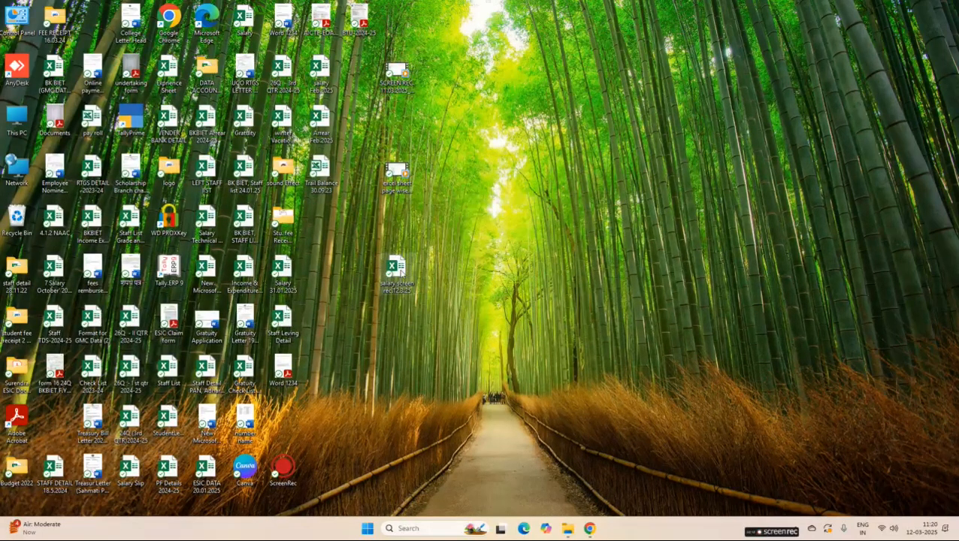
# Open the workbook salary screen rec.12.3.25 and review the first teacher's name, designation, Basic, GP, Rate and Gross cells.
pyautogui.doubleClick(399, 269)
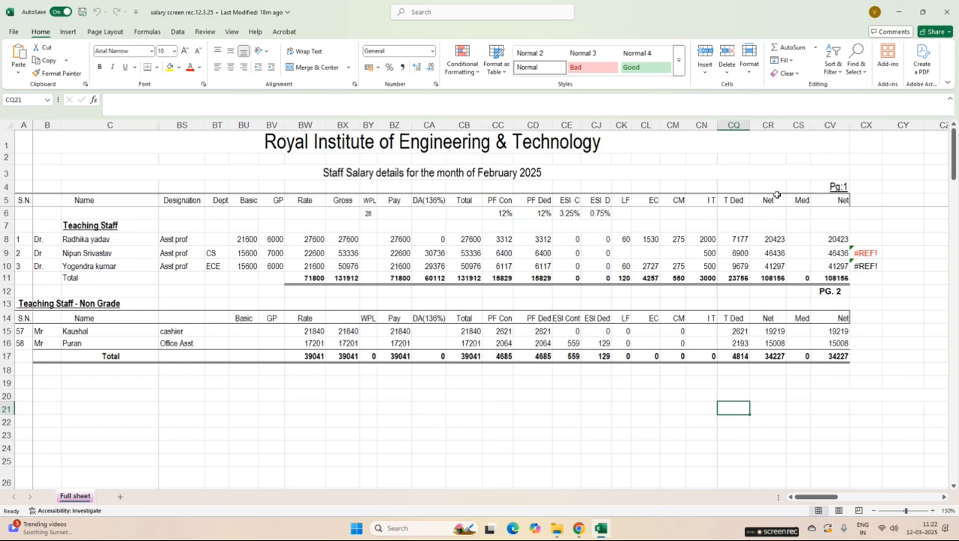
pyautogui.click(839, 201)
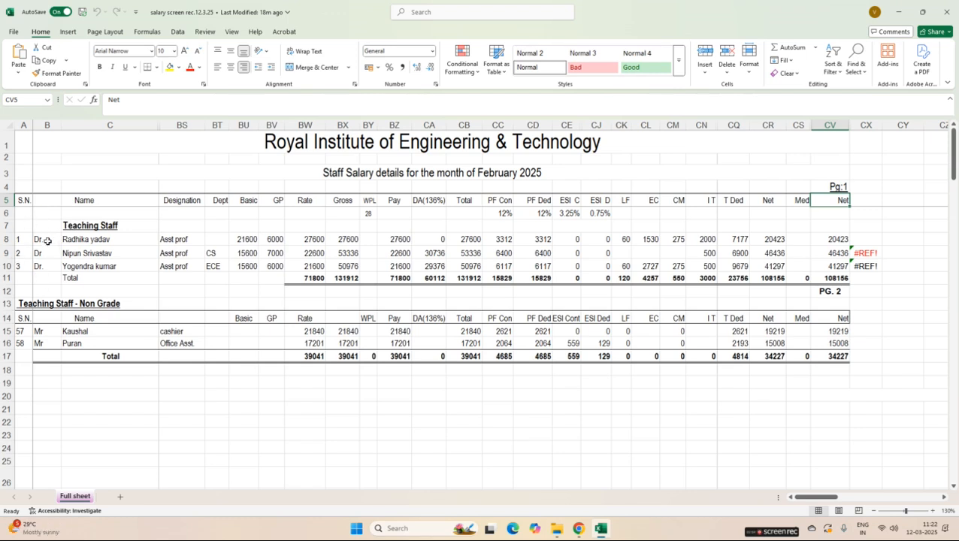
pyautogui.click(104, 239)
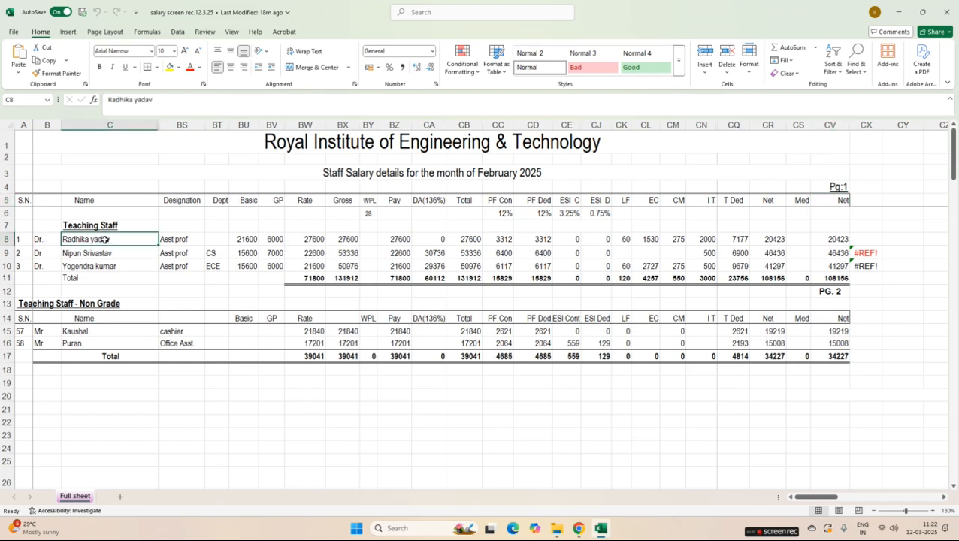
pyautogui.click(186, 240)
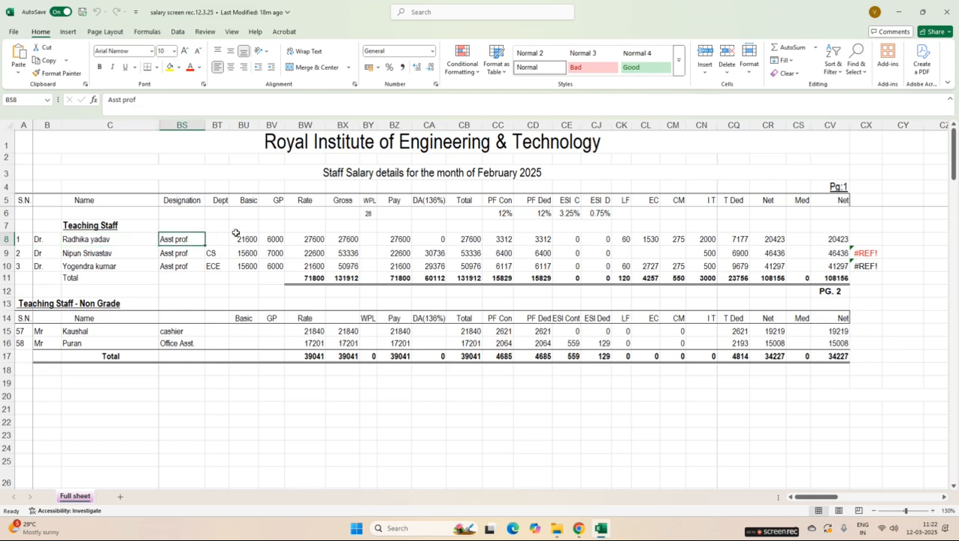
pyautogui.click(249, 242)
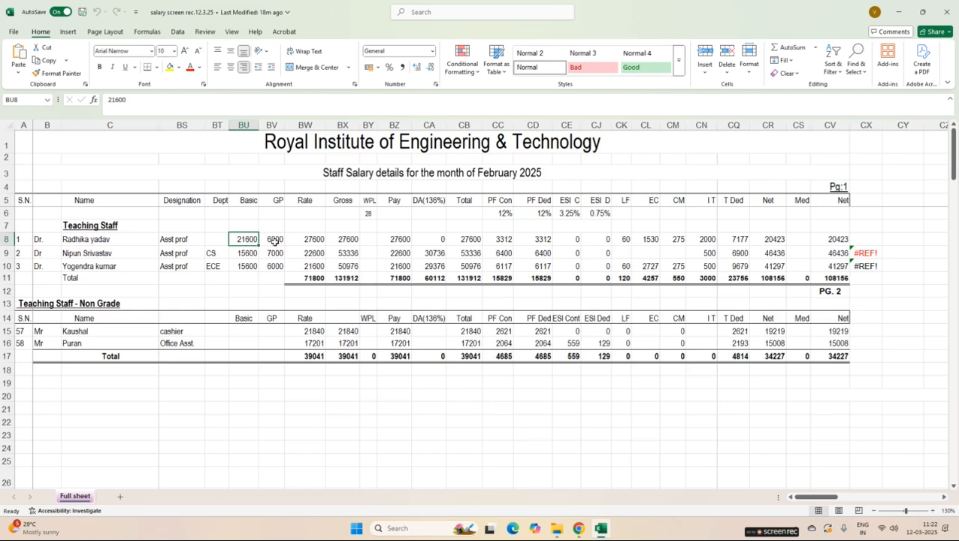
pyautogui.click(275, 241)
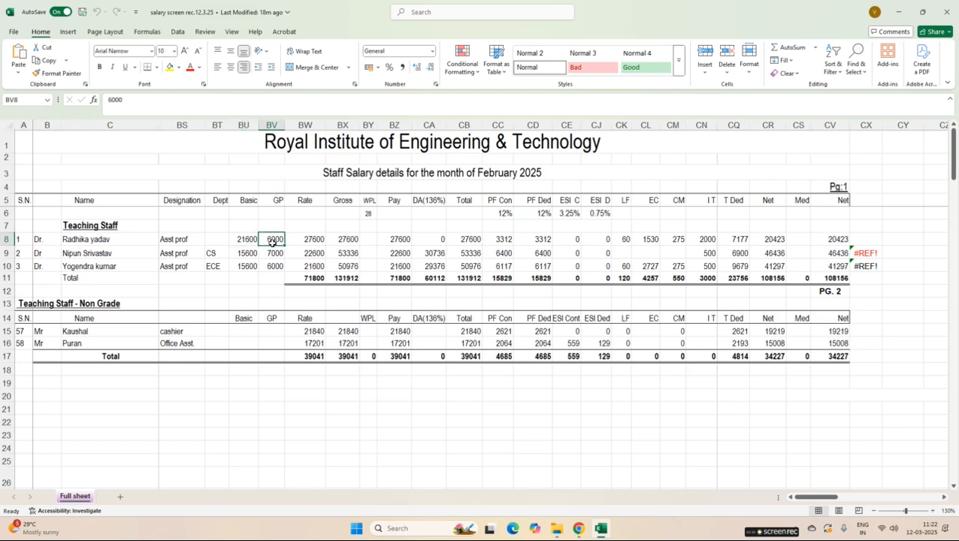
pyautogui.click(316, 240)
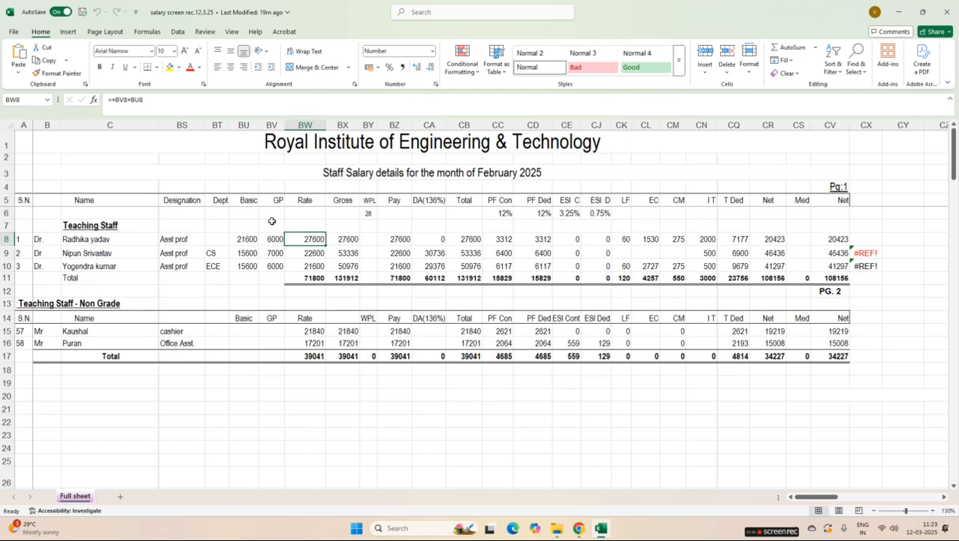
pyautogui.click(346, 239)
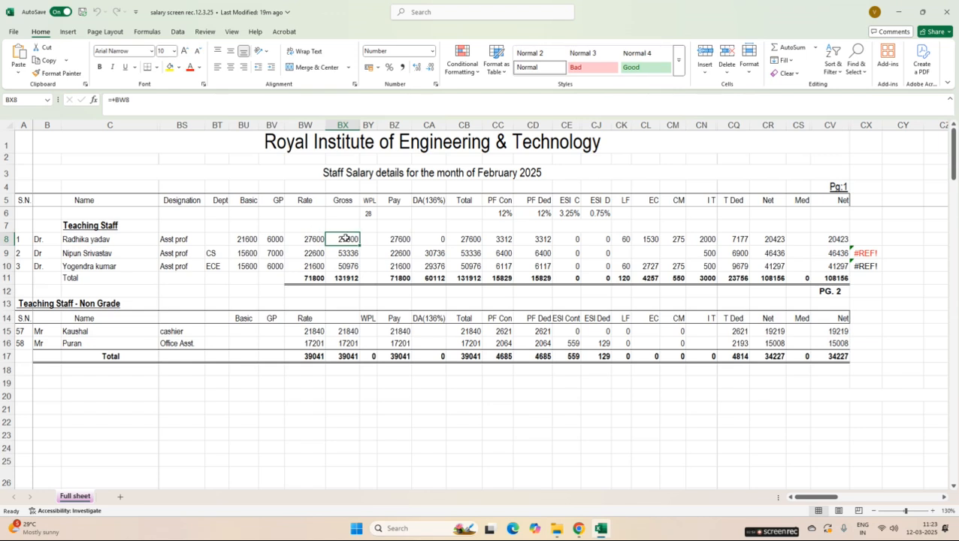
# Examine the full ROUND formula behind the first teacher's Pay in BZ8, leaving it unedited.
pyautogui.click(405, 239)
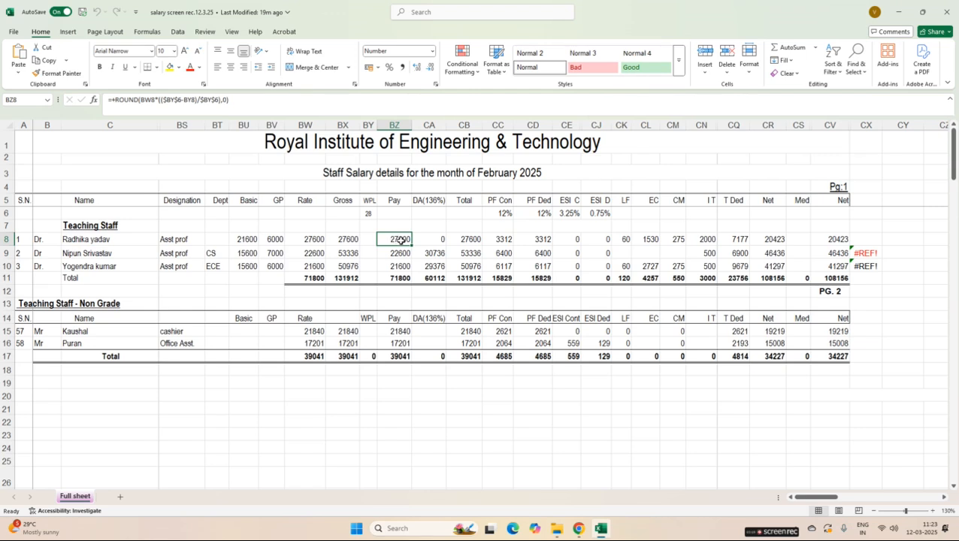
pyautogui.moveTo(107, 99); pyautogui.dragTo(242, 101)
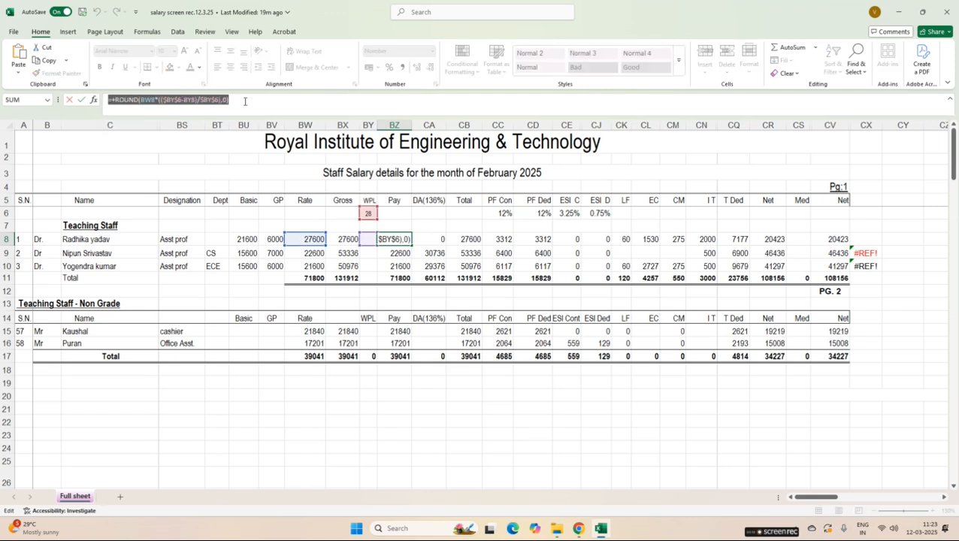
pyautogui.click(402, 225)
pyautogui.press('Escape')
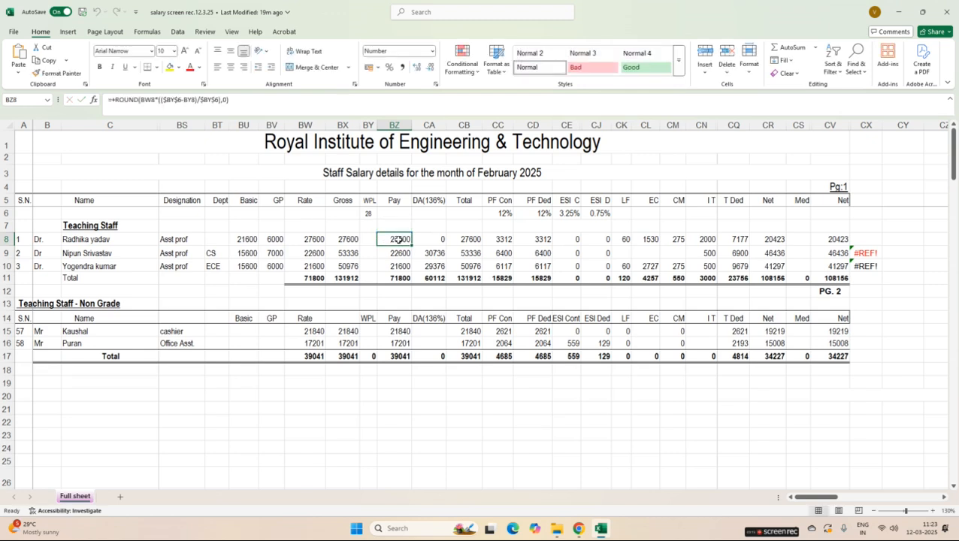
# Try 31 as the number of month days under WPL in BY6 and set it back to 28.
pyautogui.click(370, 214)
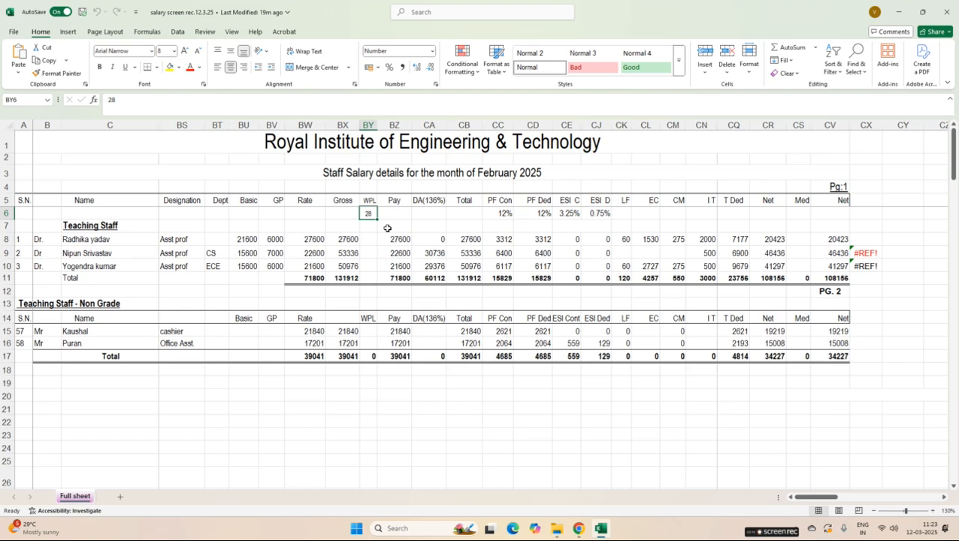
pyautogui.write('31')
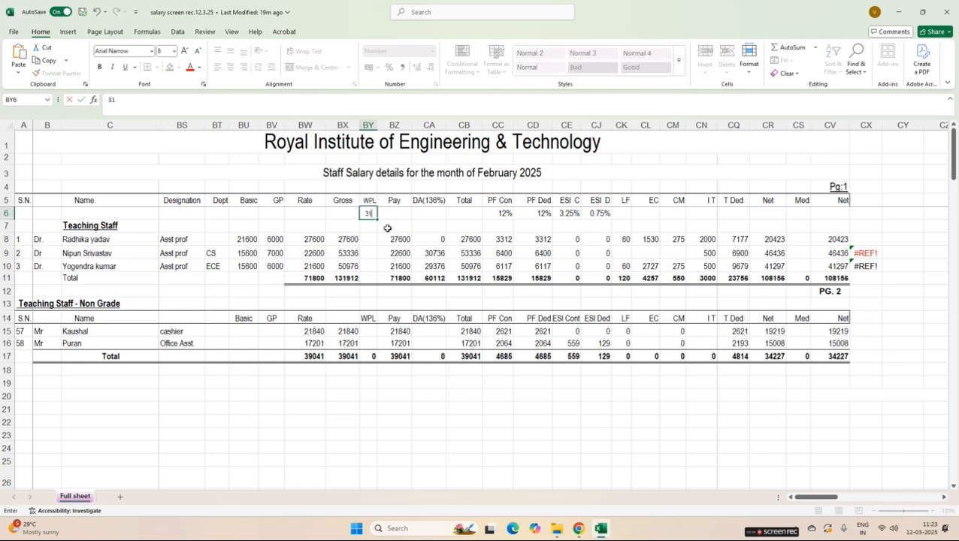
pyautogui.press('Return')
pyautogui.press('Up')
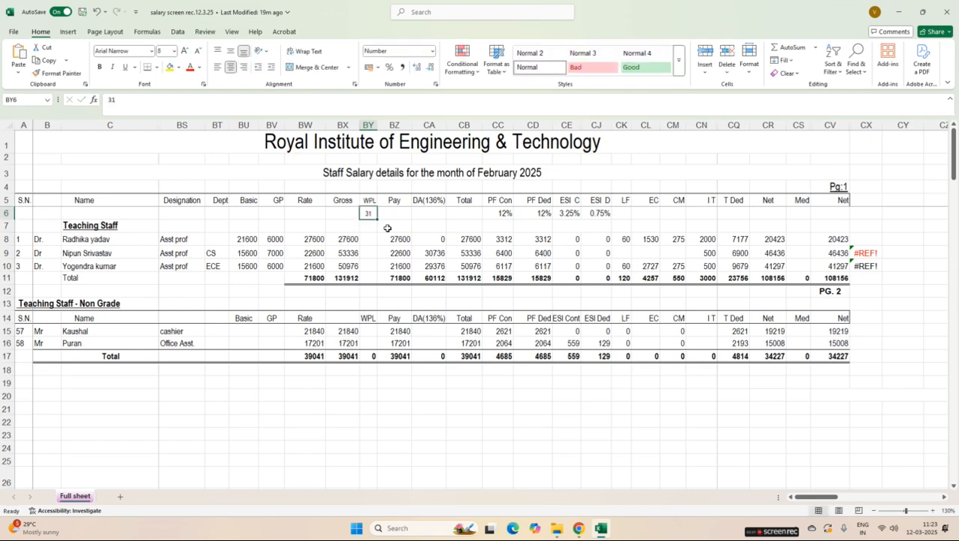
pyautogui.write('28')
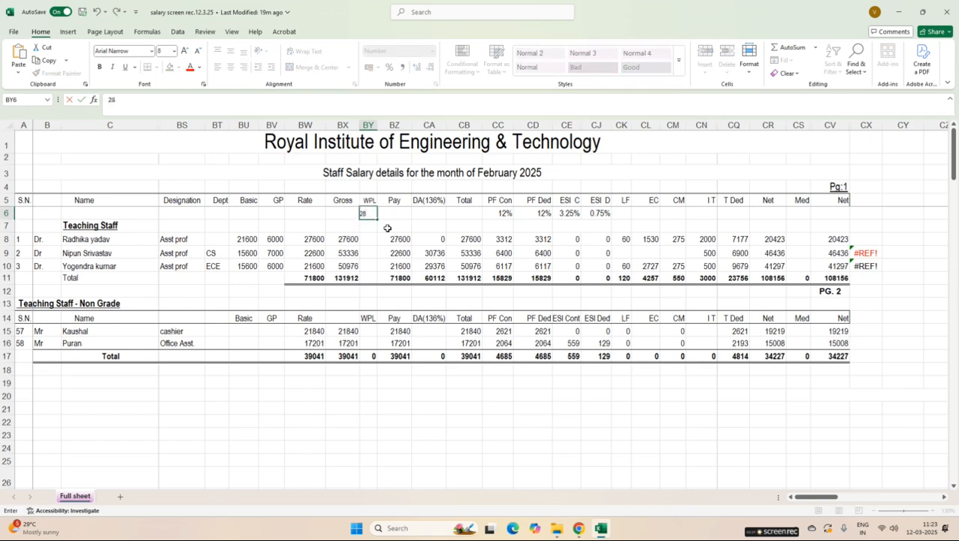
# Enter 1 WPL day for the first teacher in BY8.
pyautogui.click(365, 240)
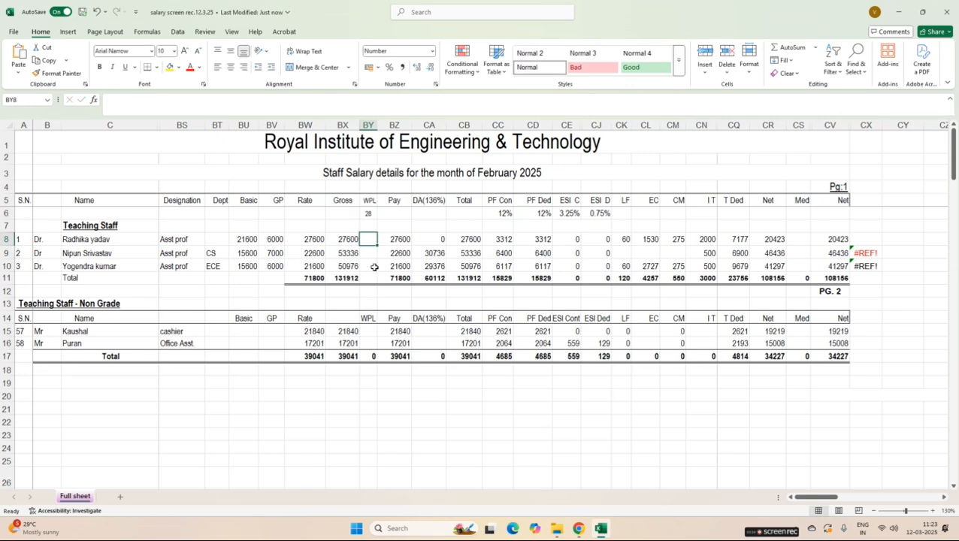
pyautogui.write('1')
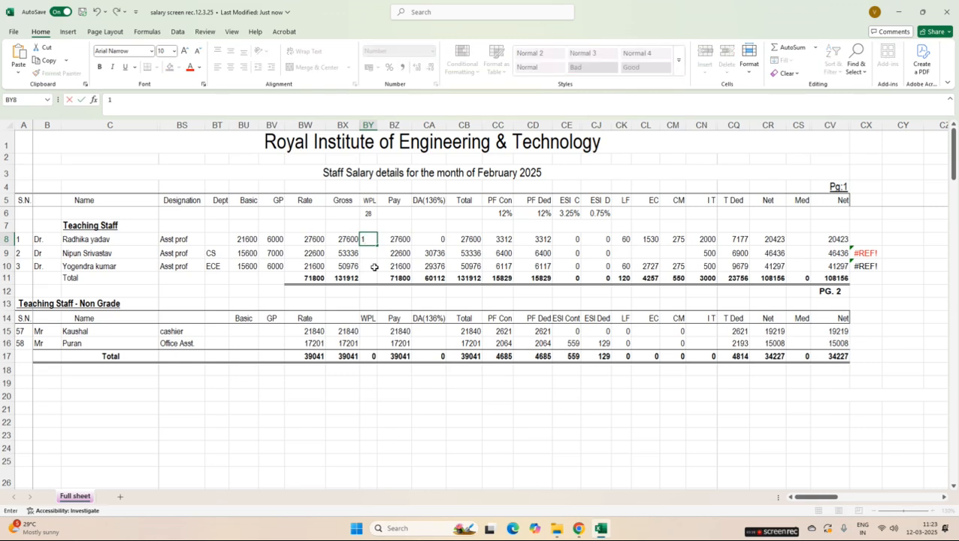
pyautogui.press('Tab')
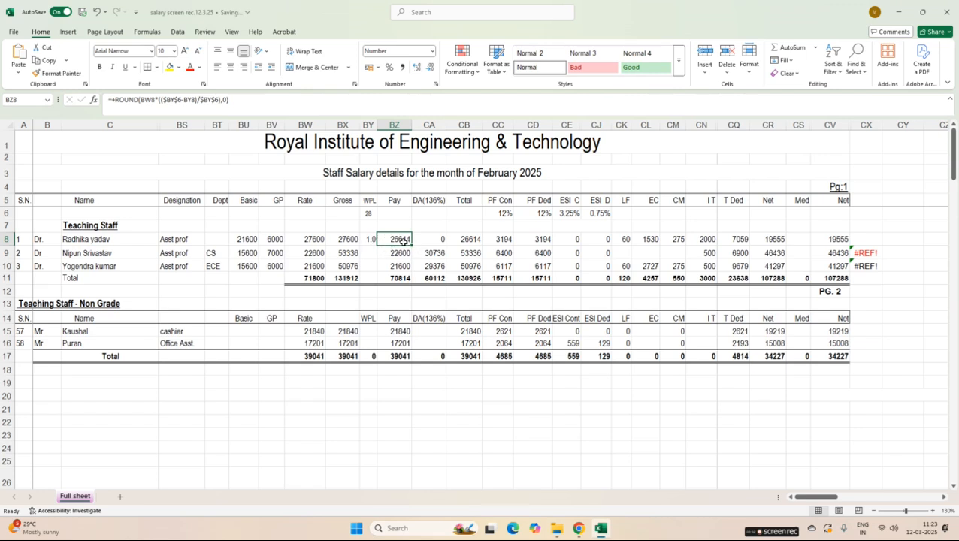
# Set the month days in BY6 to 31 with the first teacher's WPL day in place.
pyautogui.click(369, 239)
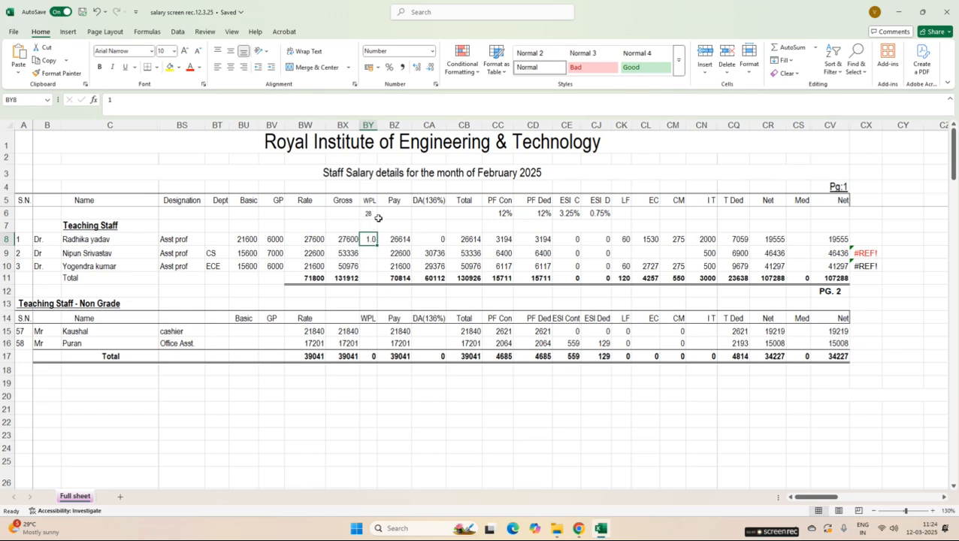
pyautogui.click(371, 216)
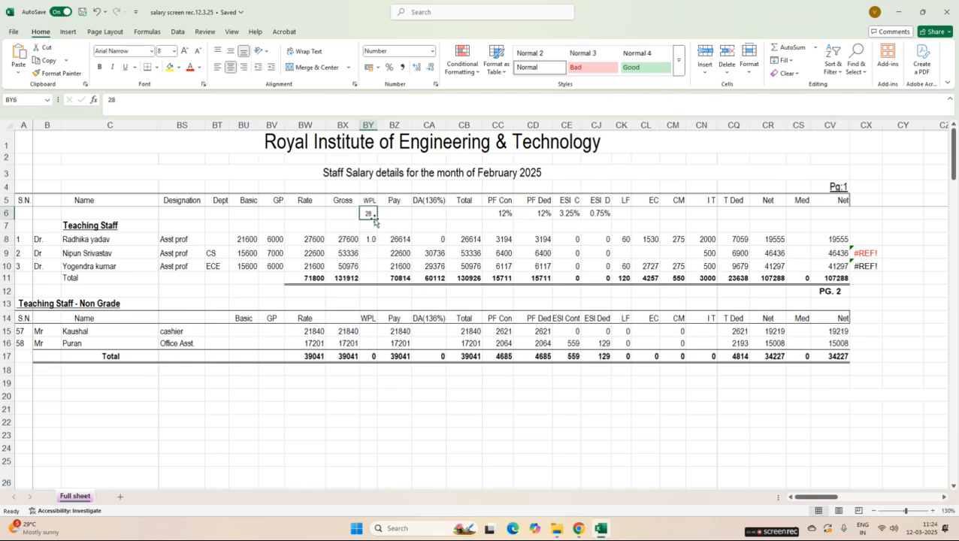
pyautogui.write('31')
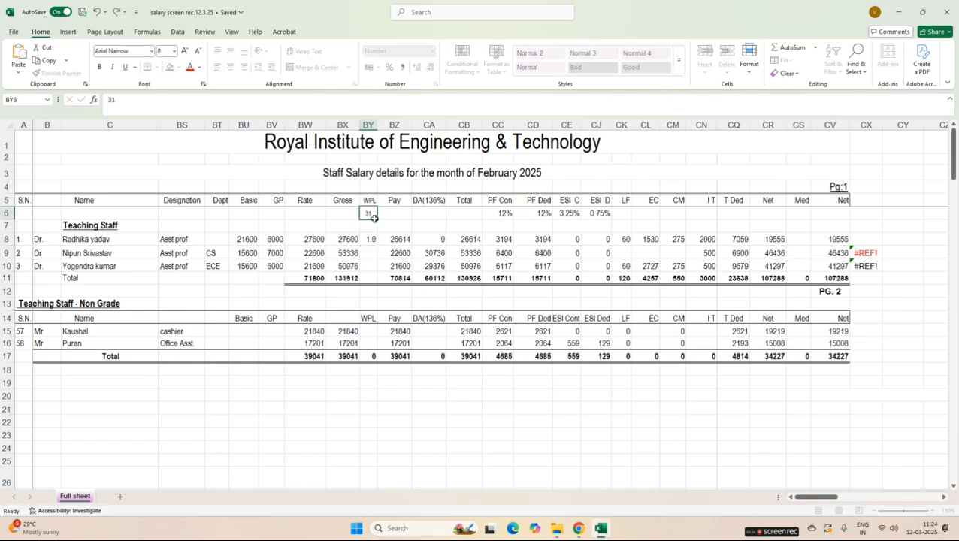
pyautogui.press('Tab')
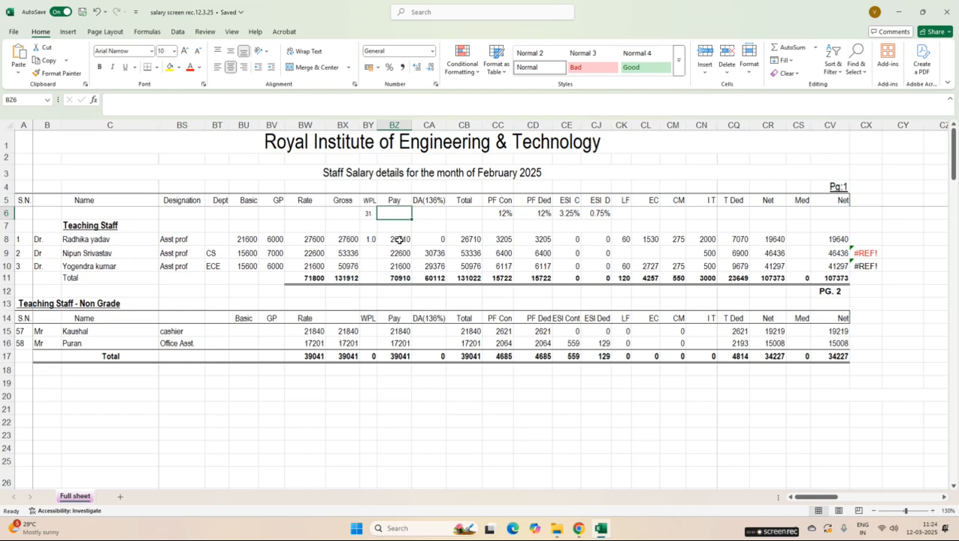
# Set the month days in BY6 back to 28 and clear the first teacher's WPL day in BY8.
pyautogui.click(368, 215)
pyautogui.write('28')
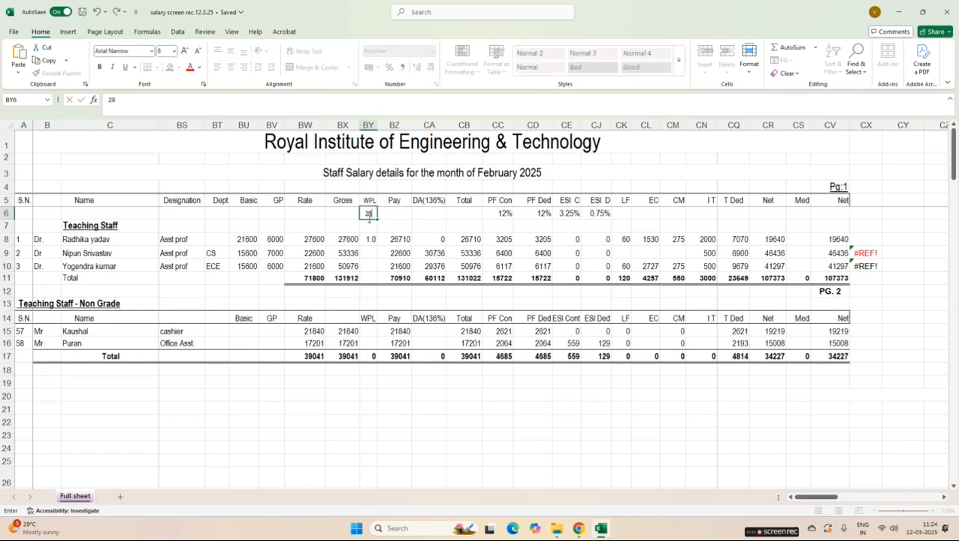
pyautogui.press('Return')
pyautogui.click(369, 238)
pyautogui.press('Delete')
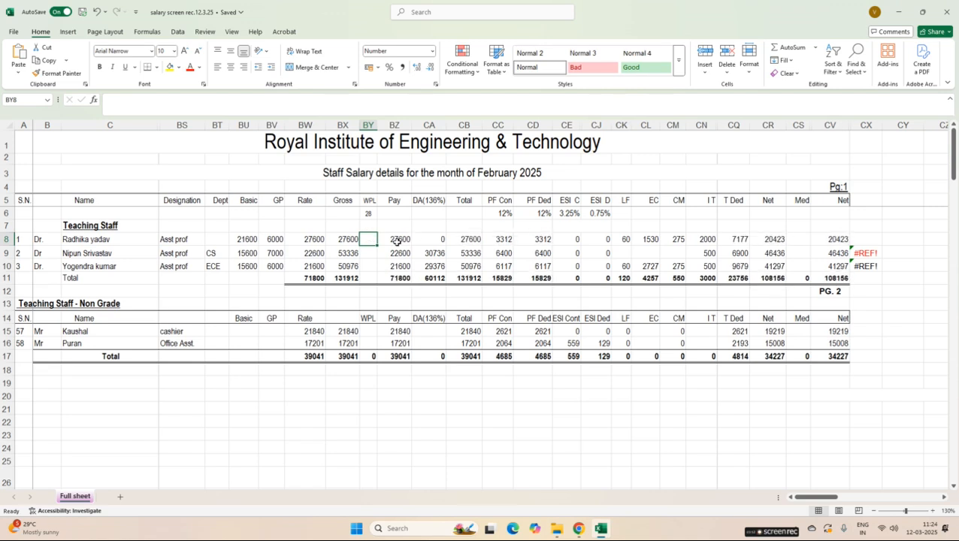
# Re-read the cell references in the first teacher's Pay formula in BZ8 without editing it.
pyautogui.click(404, 241)
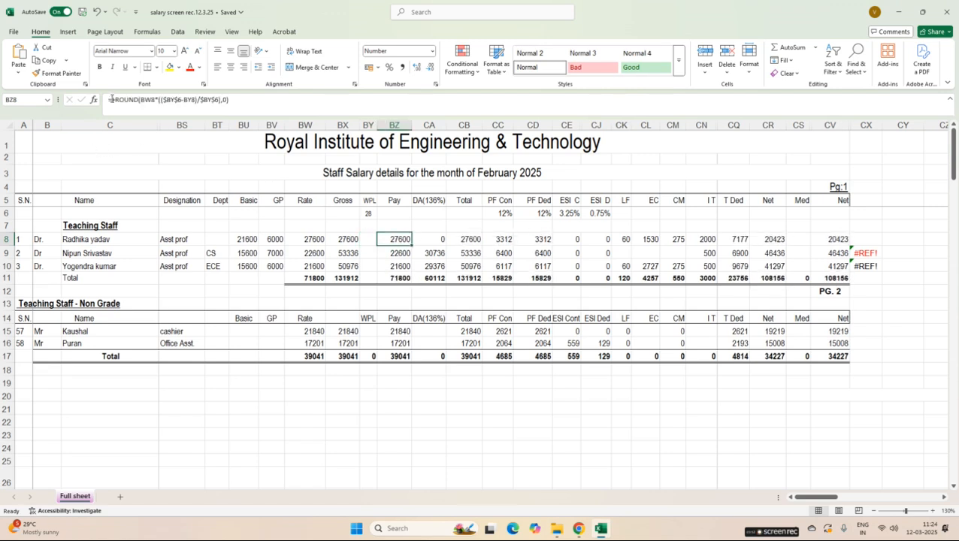
pyautogui.moveTo(108, 100); pyautogui.dragTo(232, 100)
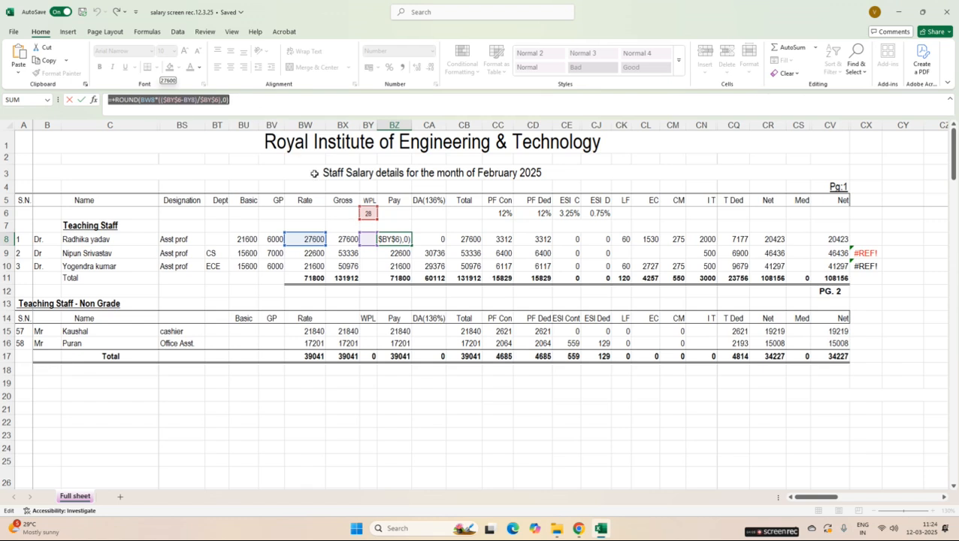
pyautogui.press('Escape')
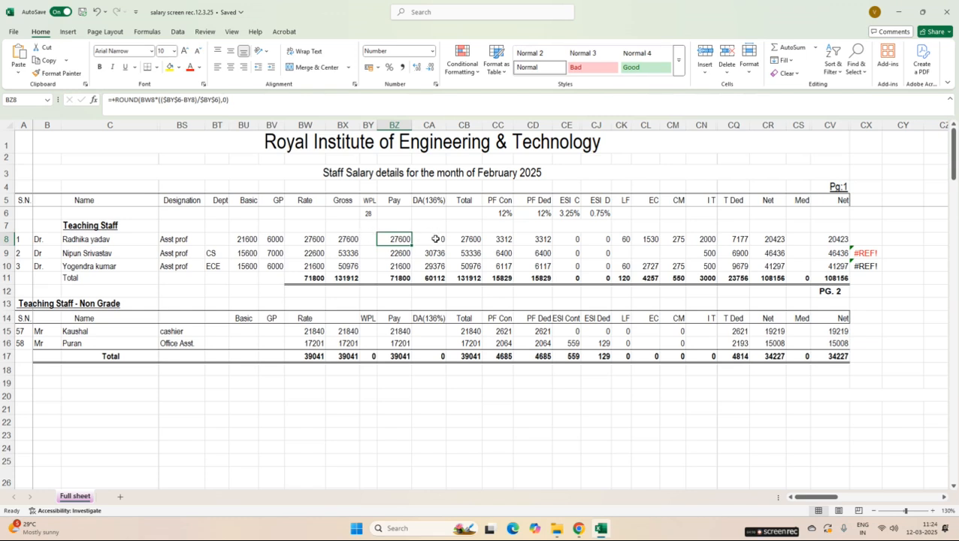
# Copy the DA(136%) formula from CA9 into CA8 for the first teacher.
pyautogui.click(435, 239)
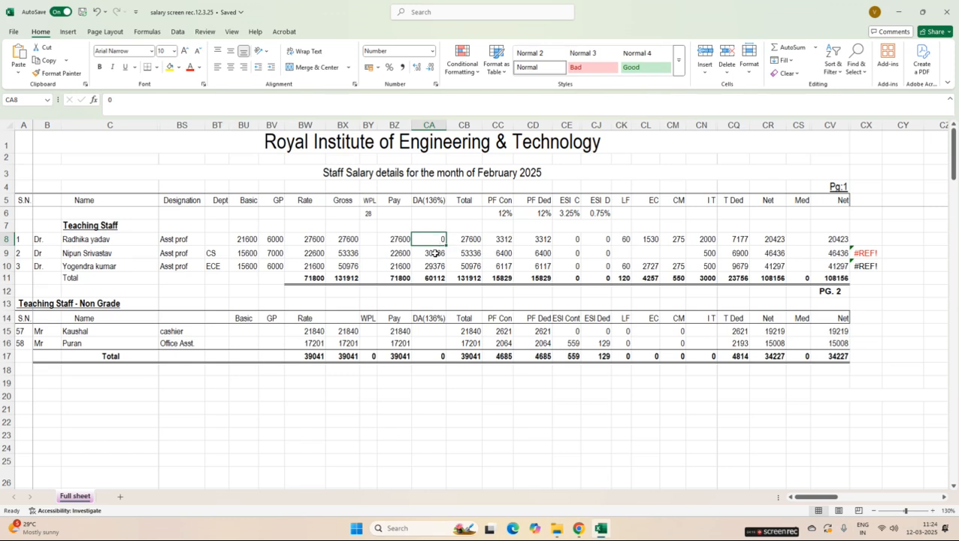
pyautogui.click(435, 255)
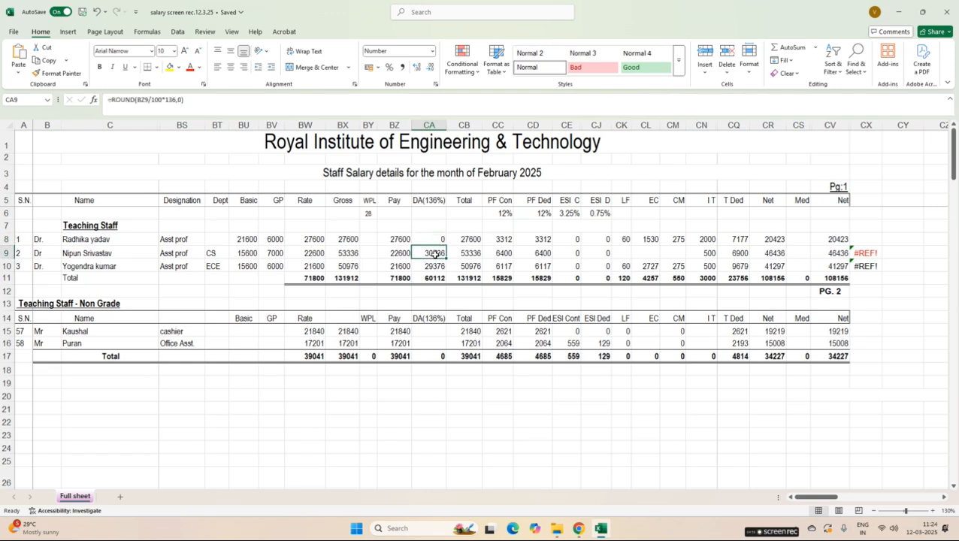
pyautogui.hotkey('ctrl', 'c')
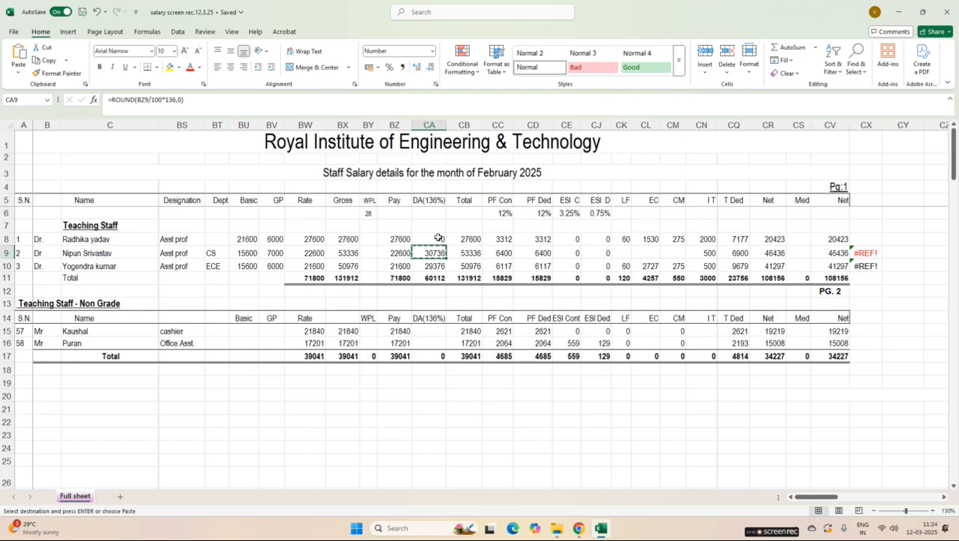
pyautogui.click(435, 239)
pyautogui.hotkey('ctrl', 'v')
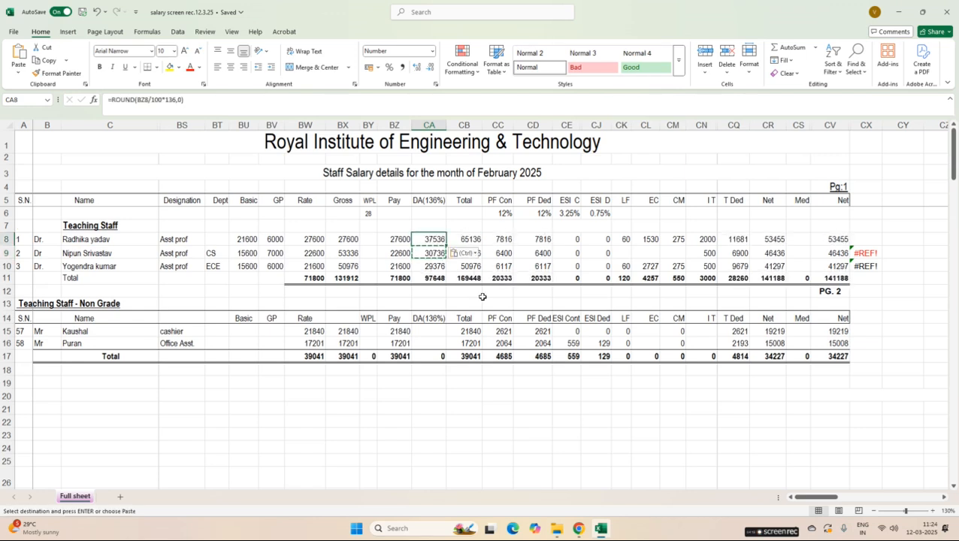
pyautogui.click(437, 225)
pyautogui.press('Escape')
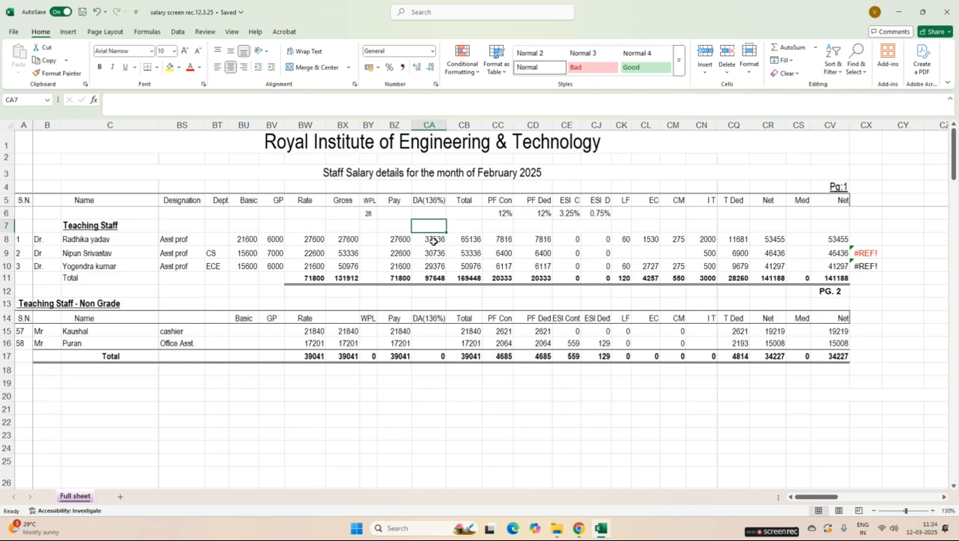
# Examine the cell references in the first teacher's DA(136%) formula in CA8, discarding any edit.
pyautogui.click(434, 241)
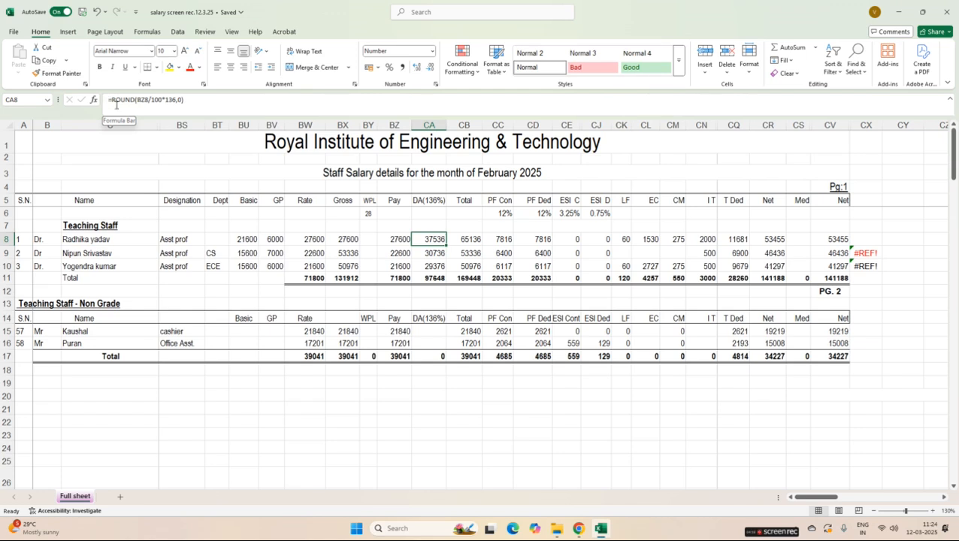
pyautogui.moveTo(107, 100); pyautogui.dragTo(197, 101)
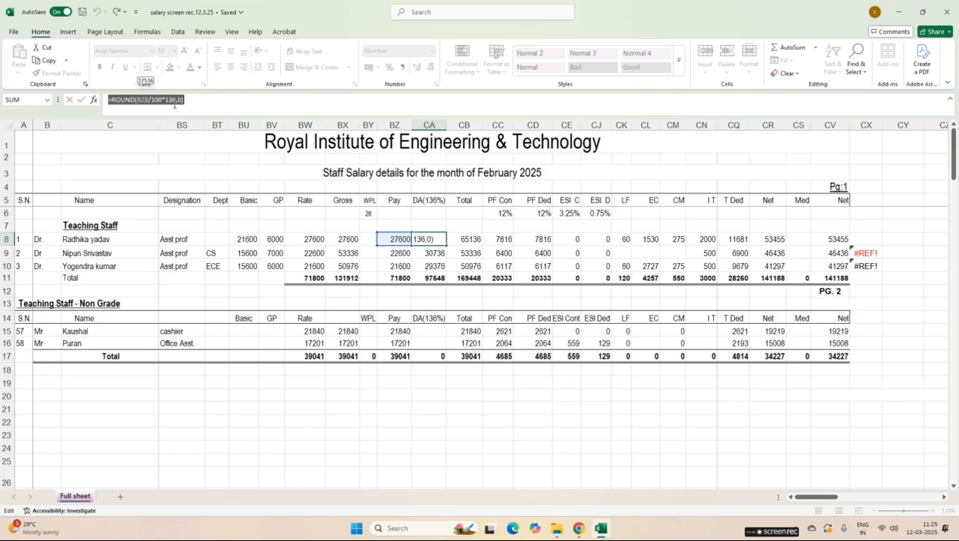
pyautogui.write('=')
pyautogui.click(436, 224)
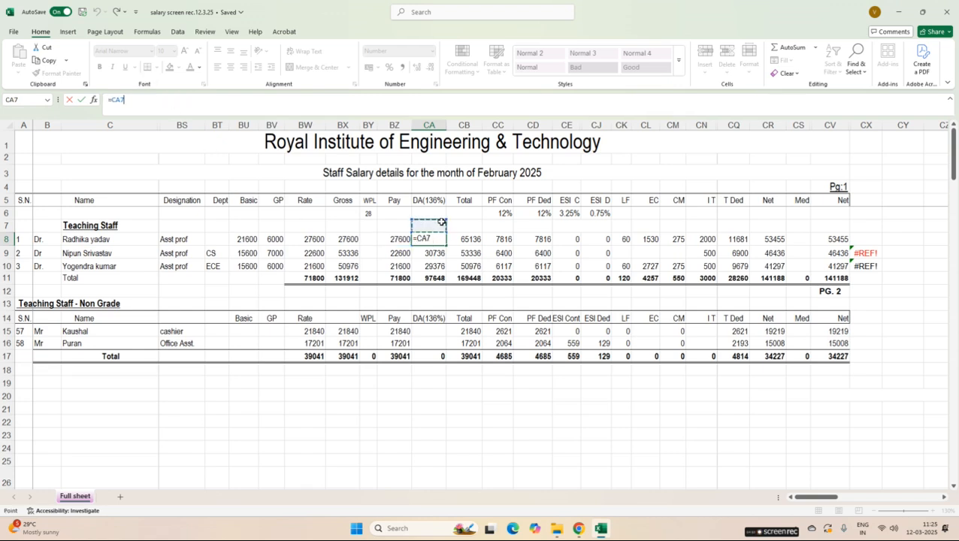
pyautogui.press('Escape')
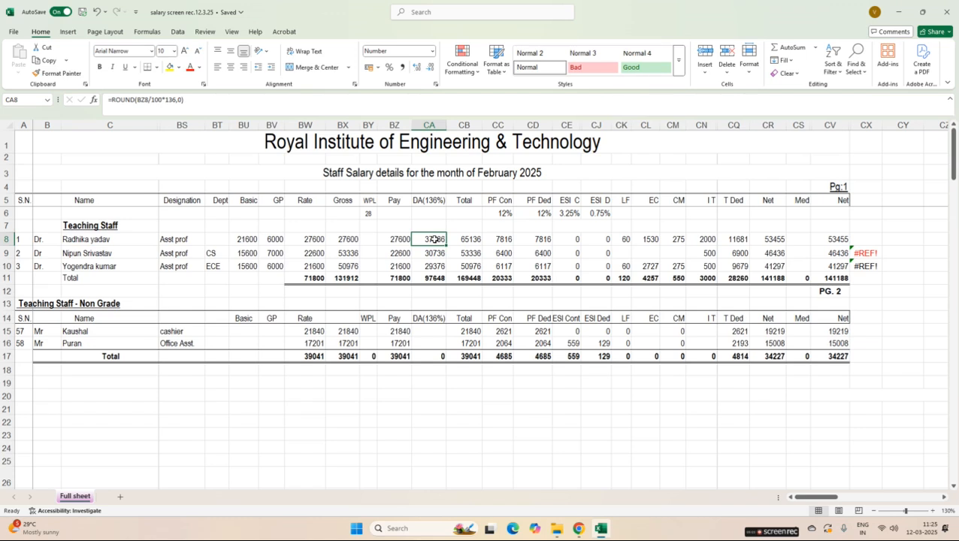
# Examine how the first teacher's Total formula in CB8 is built, discarding any edit.
pyautogui.click(470, 239)
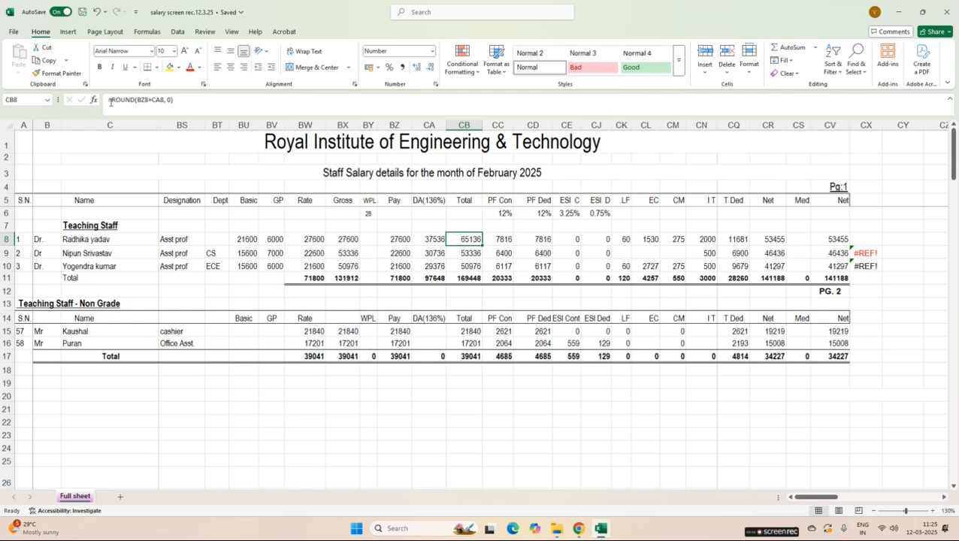
pyautogui.moveTo(110, 101); pyautogui.dragTo(175, 102)
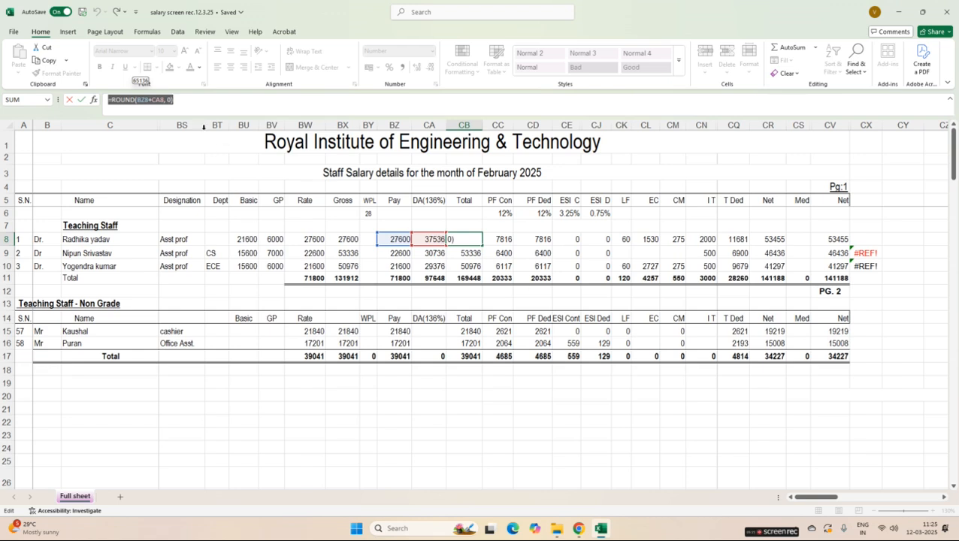
pyautogui.write('=')
pyautogui.click(474, 214)
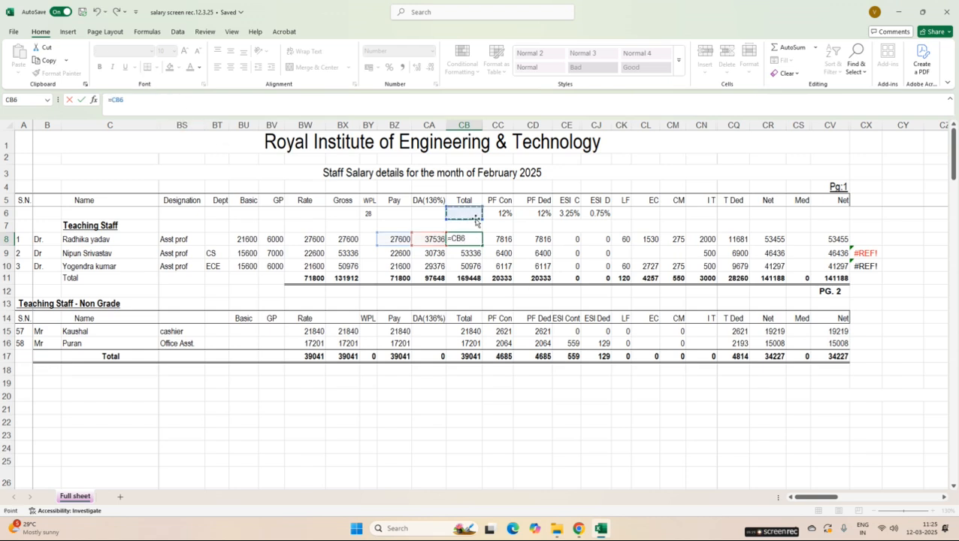
pyautogui.press('Escape')
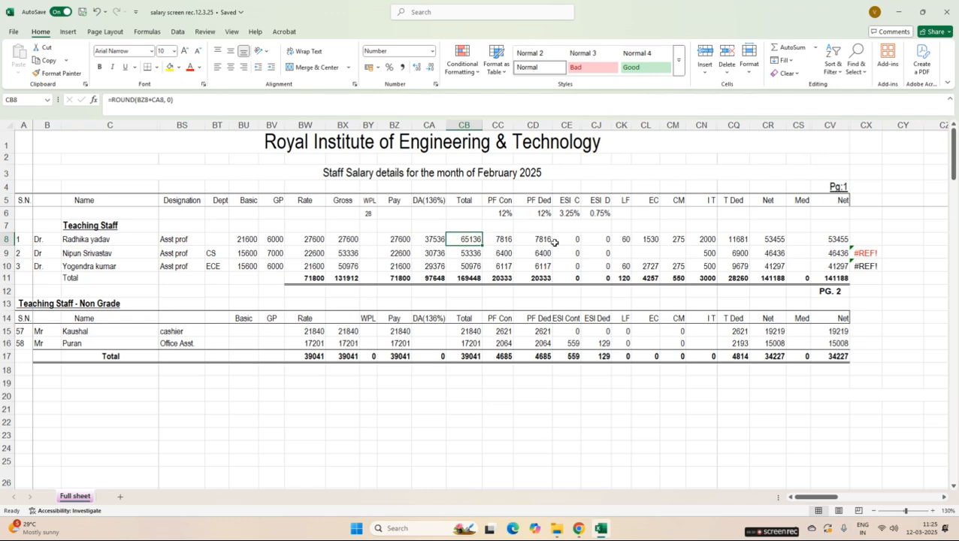
# Examine the 12% contribution formula for the first teacher's PF Con in CC8.
pyautogui.click(498, 239)
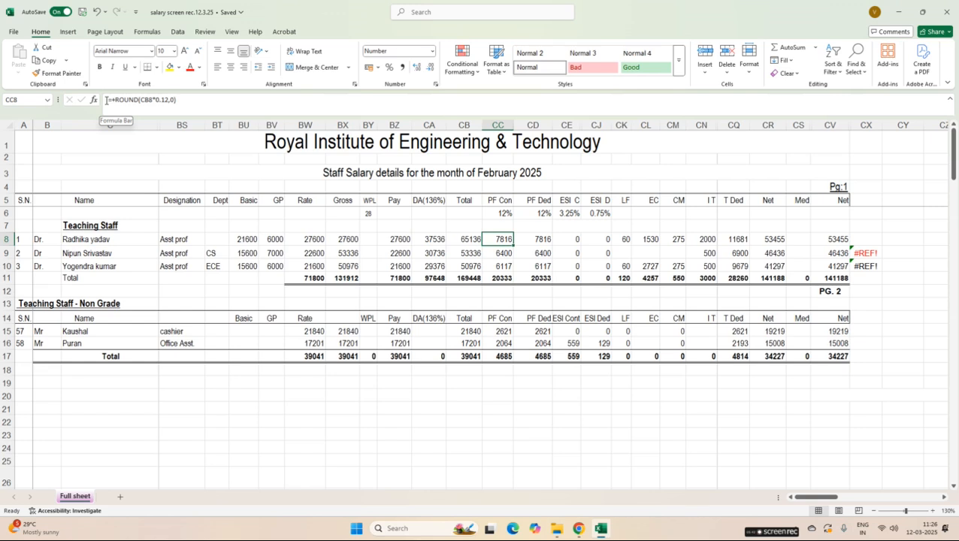
pyautogui.moveTo(106, 100); pyautogui.dragTo(202, 101)
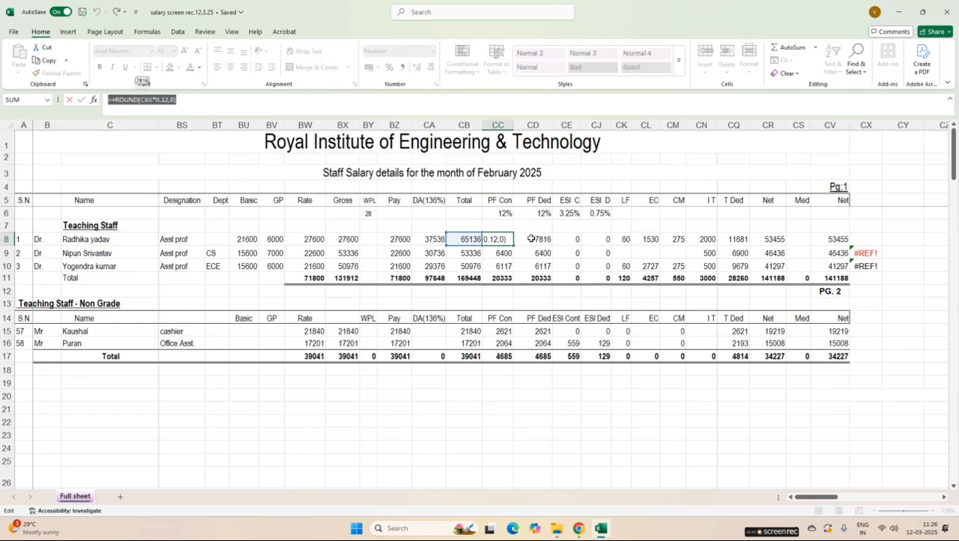
pyautogui.write('=')
pyautogui.click(543, 239)
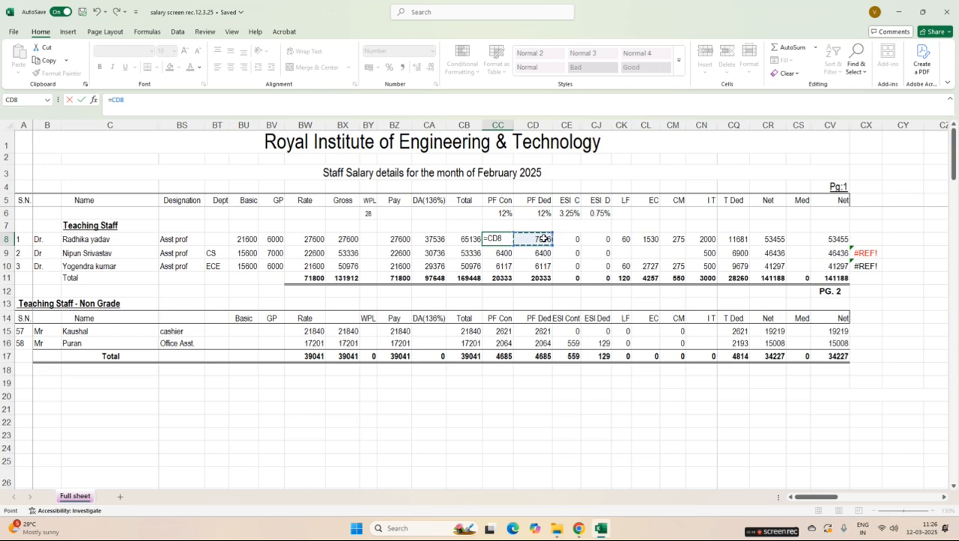
pyautogui.press('Return')
# Examine which cell the first teacher's PF Ded formula in CD8 refers to, discarding any edit.
pyautogui.click(520, 226)
pyautogui.click(542, 239)
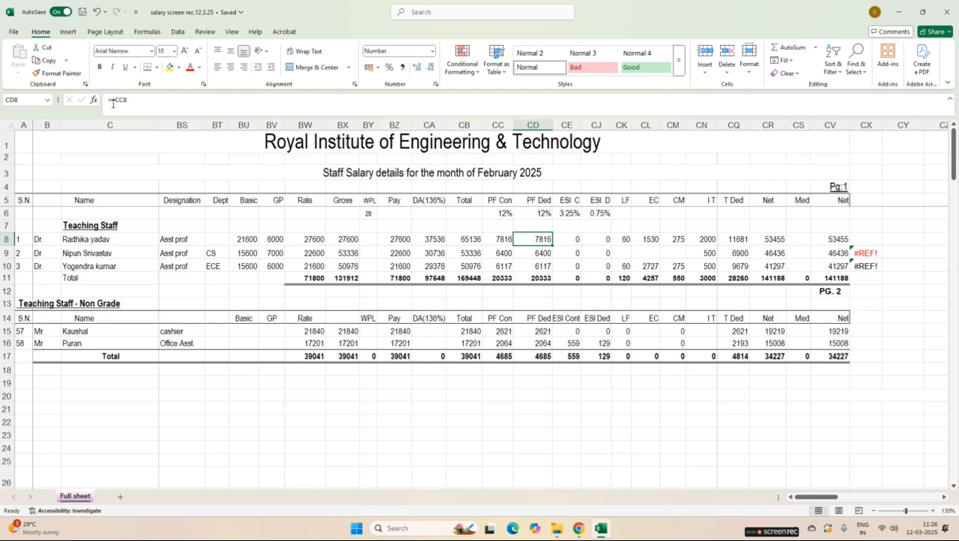
pyautogui.moveTo(107, 99); pyautogui.dragTo(128, 100)
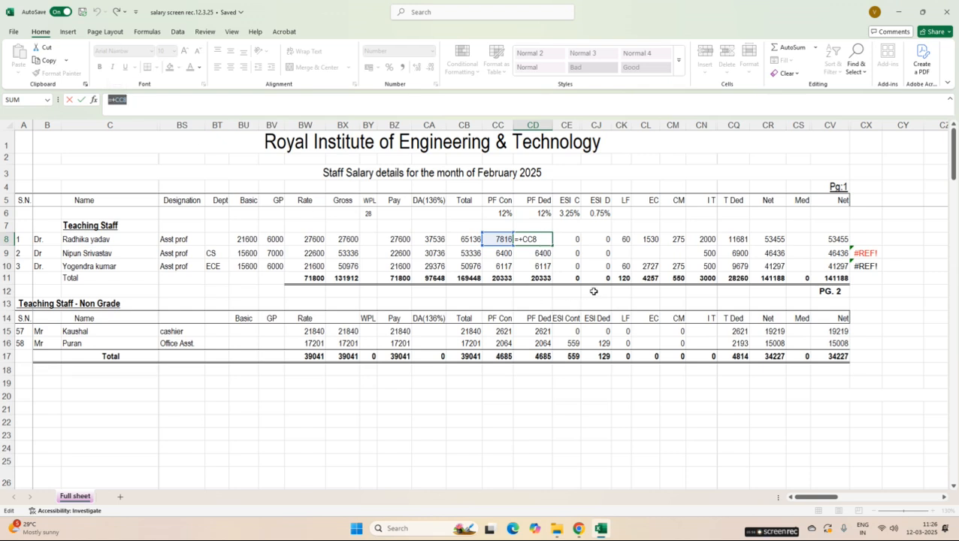
pyautogui.write('=')
pyautogui.click(570, 239)
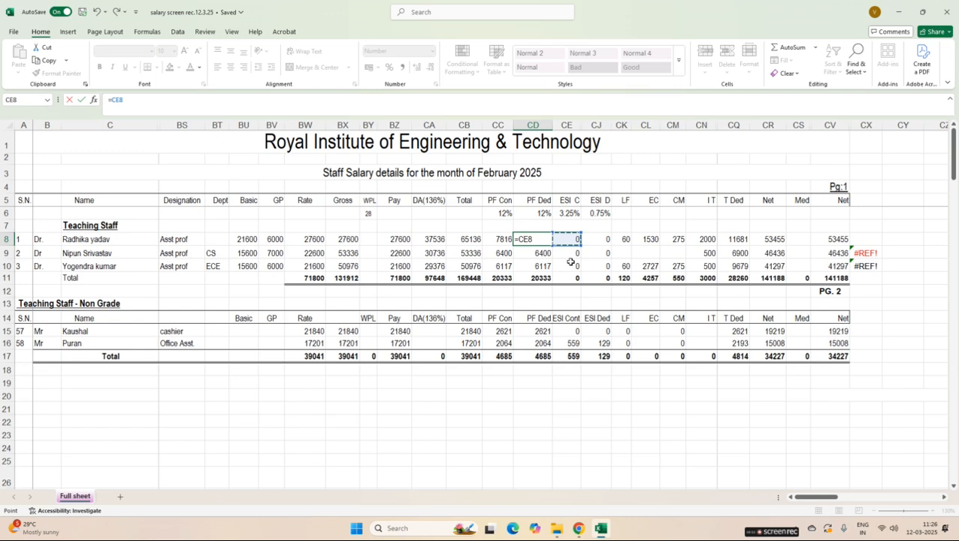
pyautogui.press('Escape')
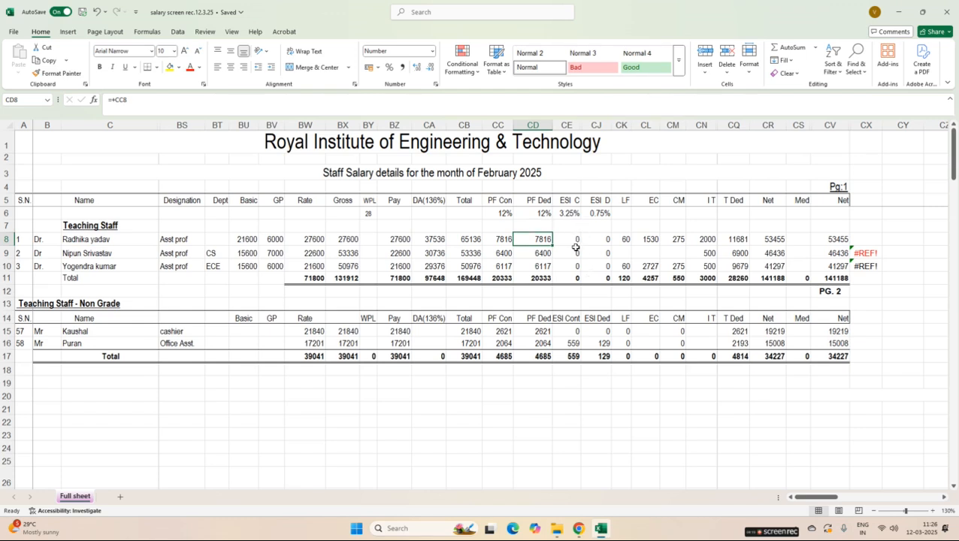
# Examine the salary condition and rate in the office assistant's ESI Cont formula in CE16.
pyautogui.click(573, 343)
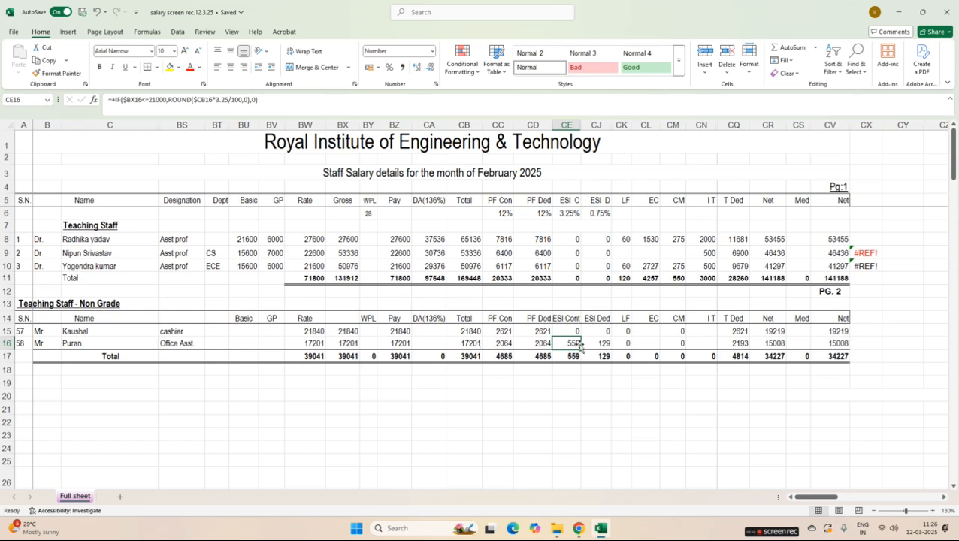
pyautogui.moveTo(111, 100); pyautogui.dragTo(259, 100)
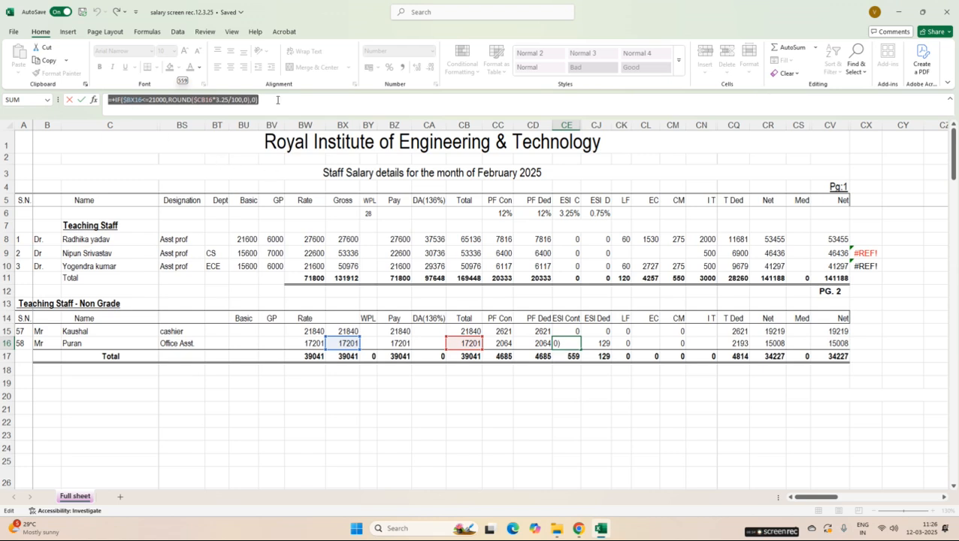
pyautogui.write('=')
pyautogui.click(605, 345)
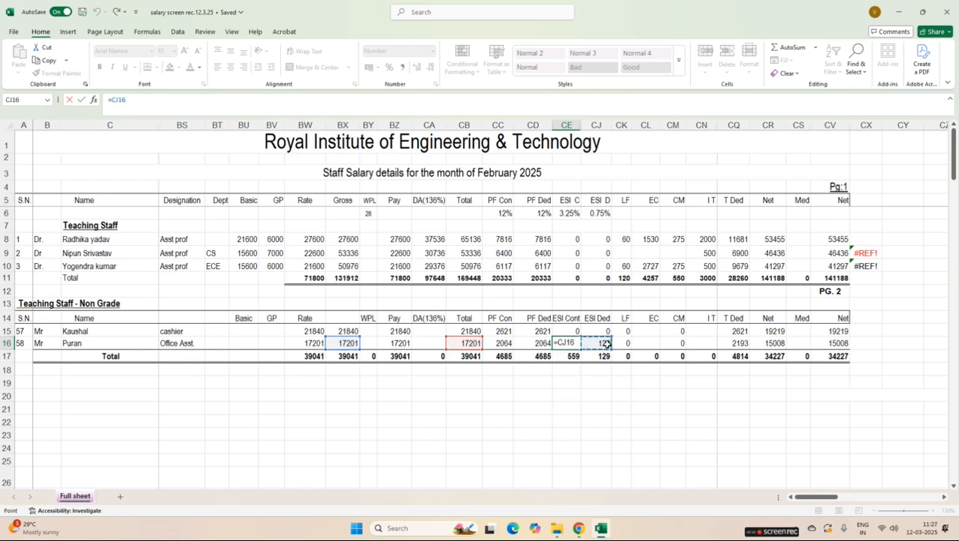
pyautogui.press('Return')
# Examine the rounding formula for the office assistant's ESI Ded in CJ16.
pyautogui.click(605, 343)
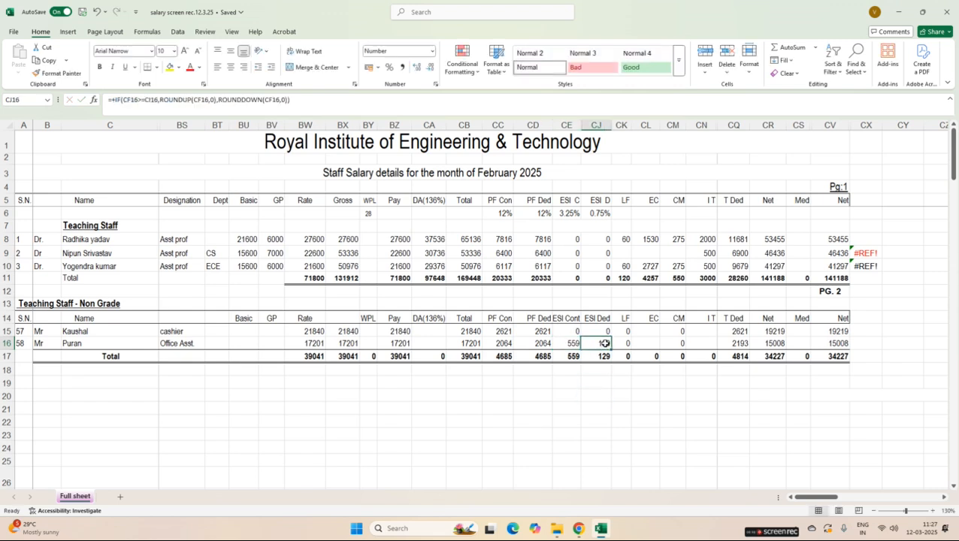
pyautogui.moveTo(106, 100); pyautogui.dragTo(293, 102)
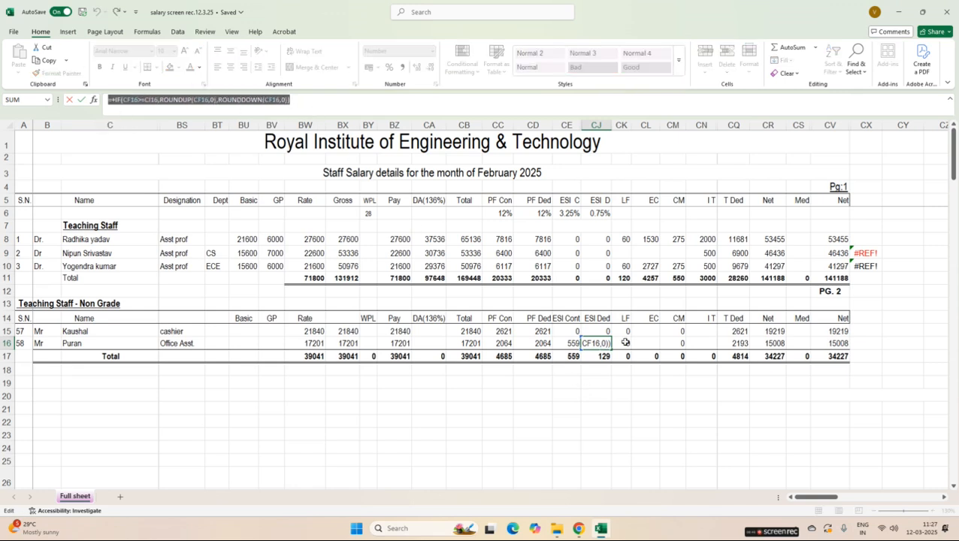
pyautogui.press('Escape')
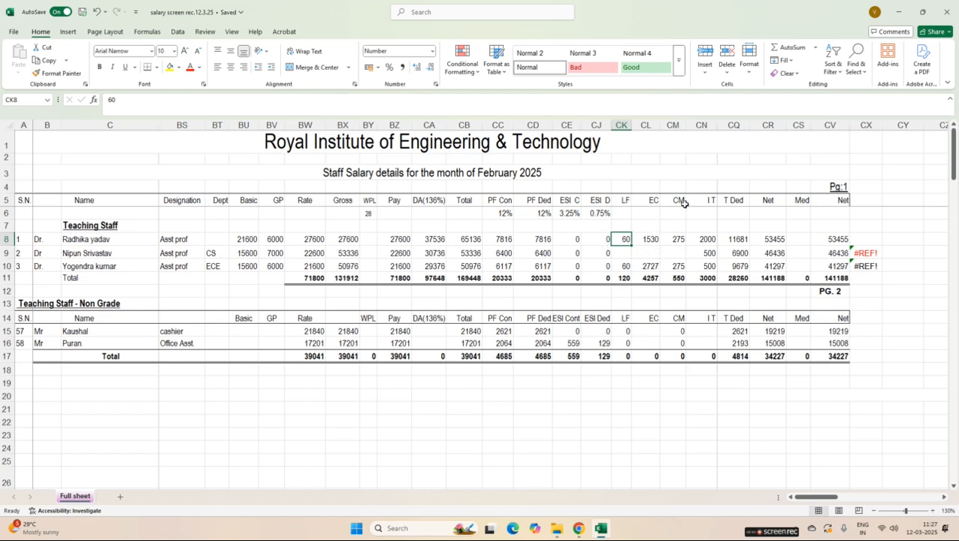
# Check the first teacher's income tax entry in CN8 and the total deduction formula in CQ8.
pyautogui.click(705, 237)
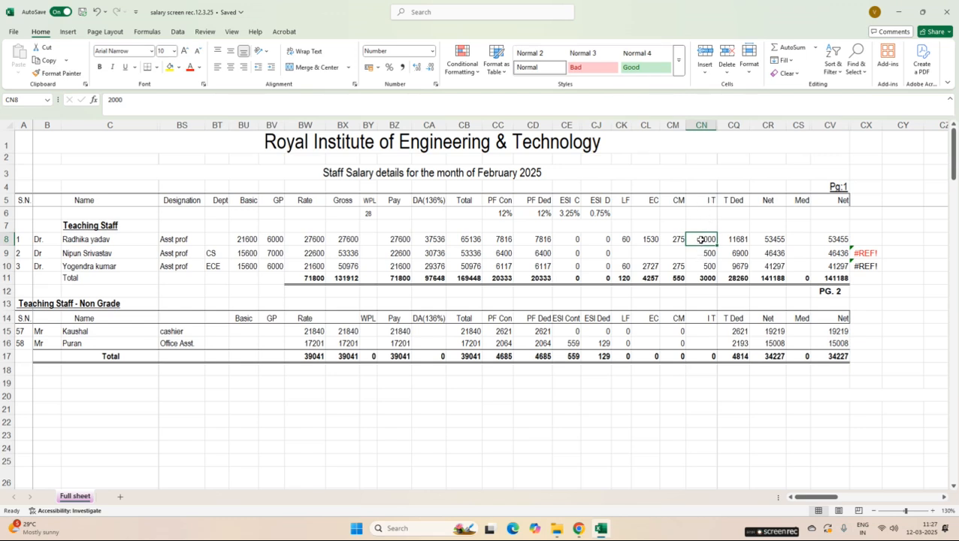
pyautogui.click(730, 239)
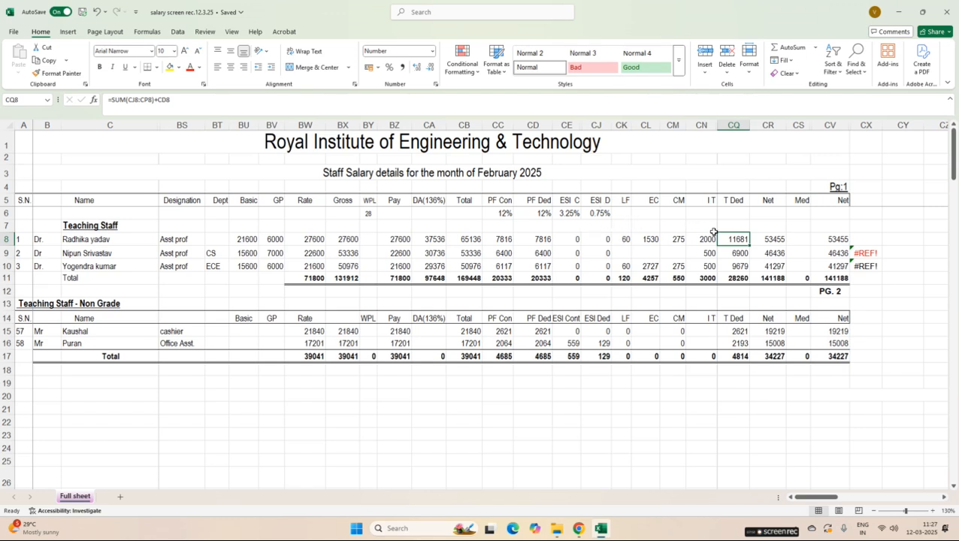
# Examine the first teacher's Net formula in CR8 and the final Net formula in CV8.
pyautogui.click(765, 240)
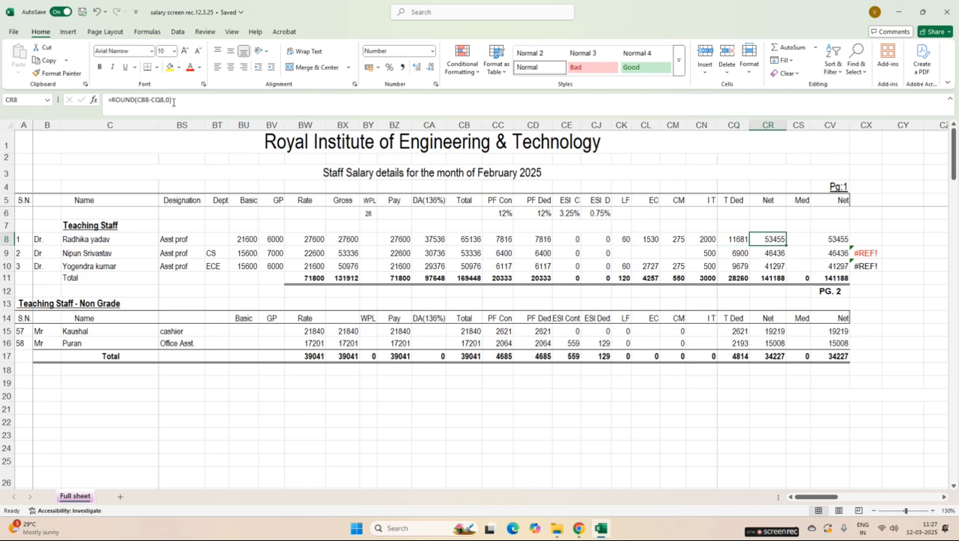
pyautogui.moveTo(108, 99); pyautogui.dragTo(181, 101)
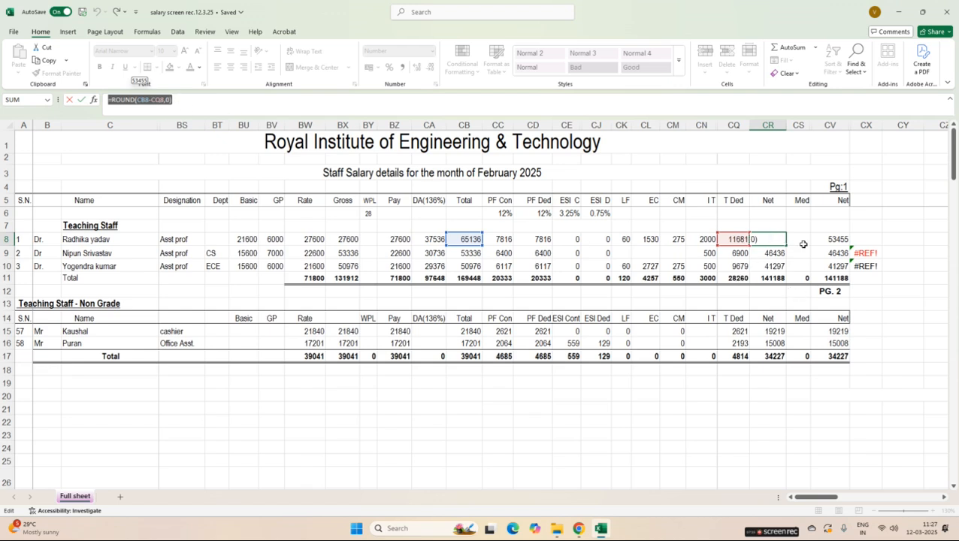
pyautogui.press('Escape')
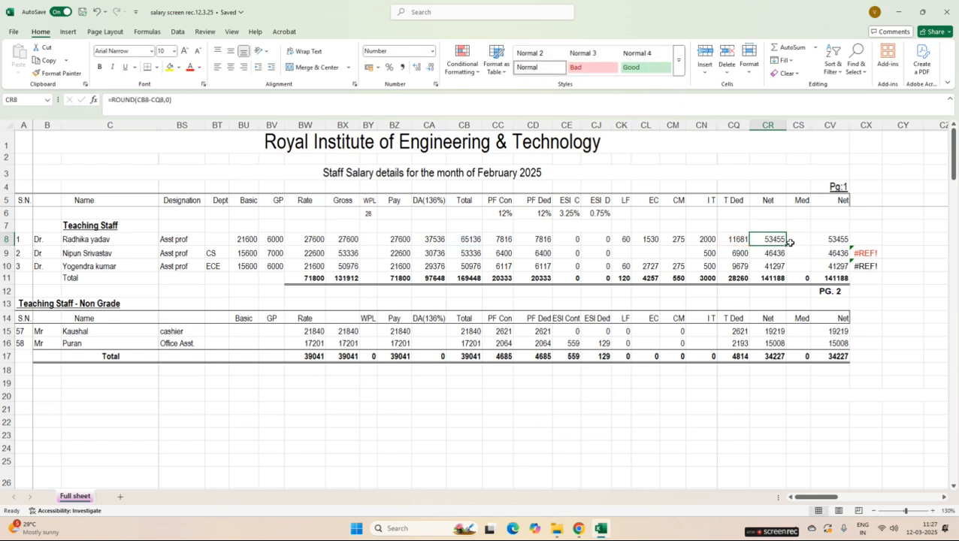
pyautogui.click(840, 239)
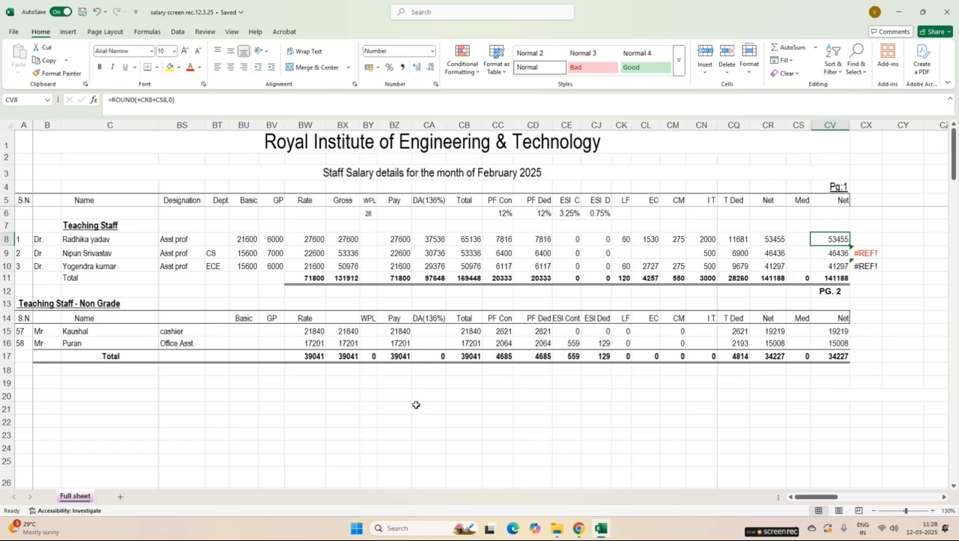
pyautogui.click(270, 372)
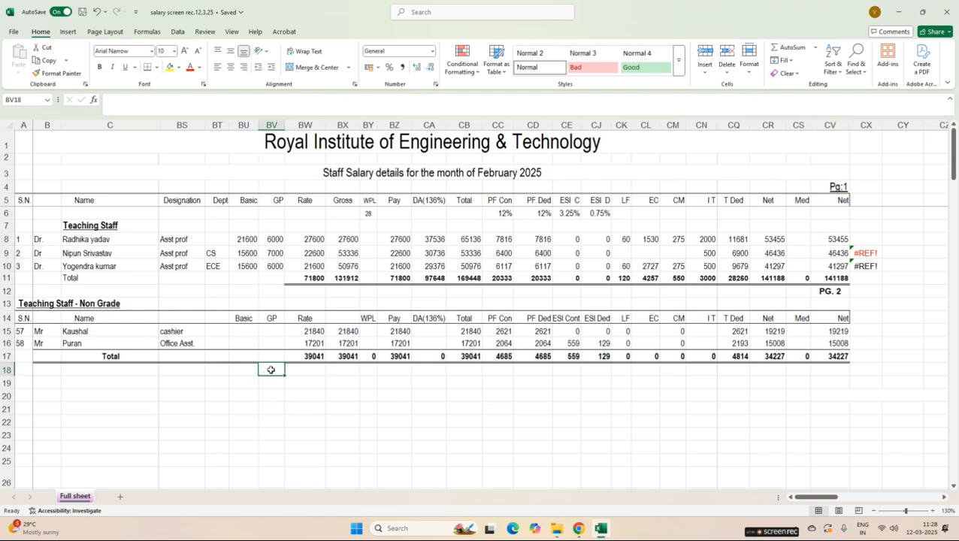